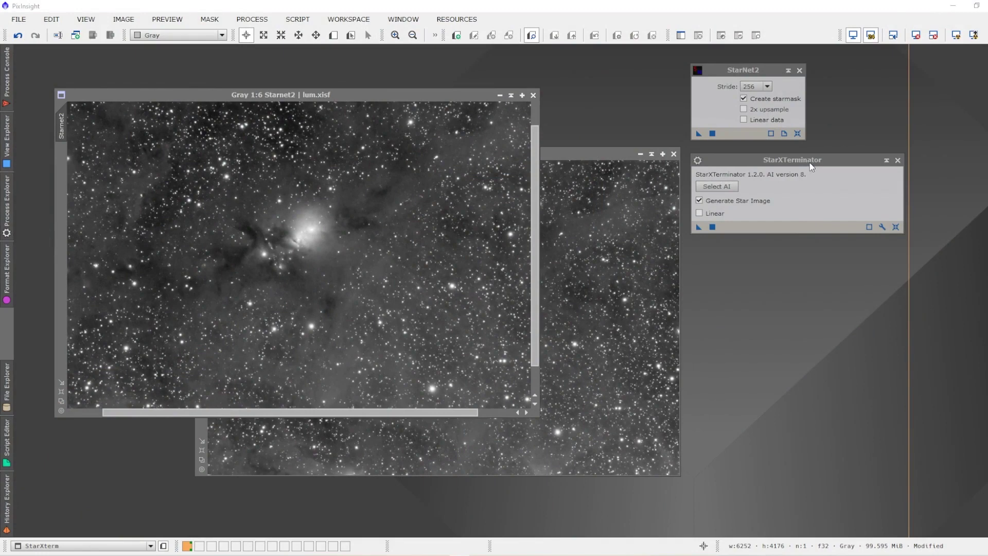
Step: Move the Starnet2 luminance window up and to the left, overlapping the StarXterm copy
{"action": "left_click_drag", "start_coordinate": [315, 97], "coordinate": [307, 76]}
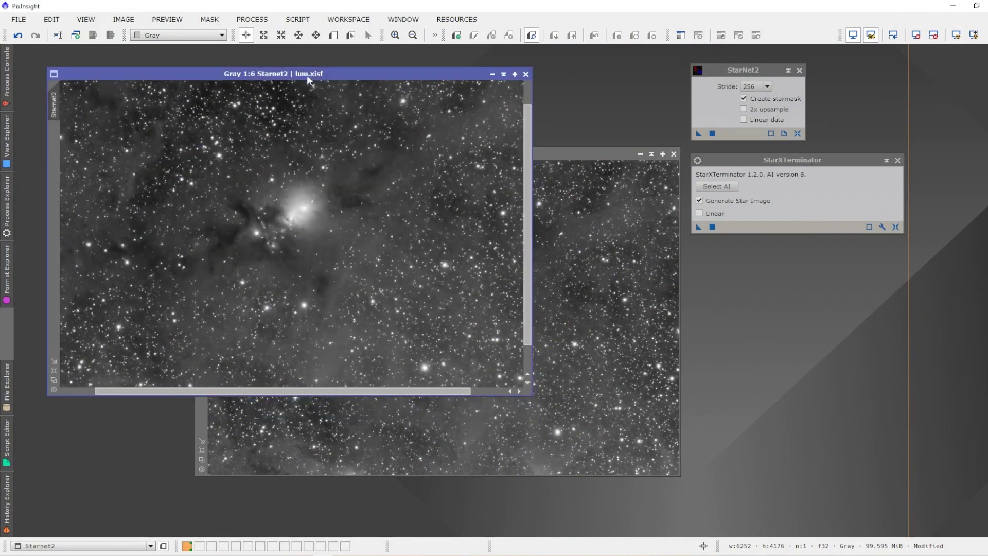
{"action": "left_click", "coordinate": [542, 151]}
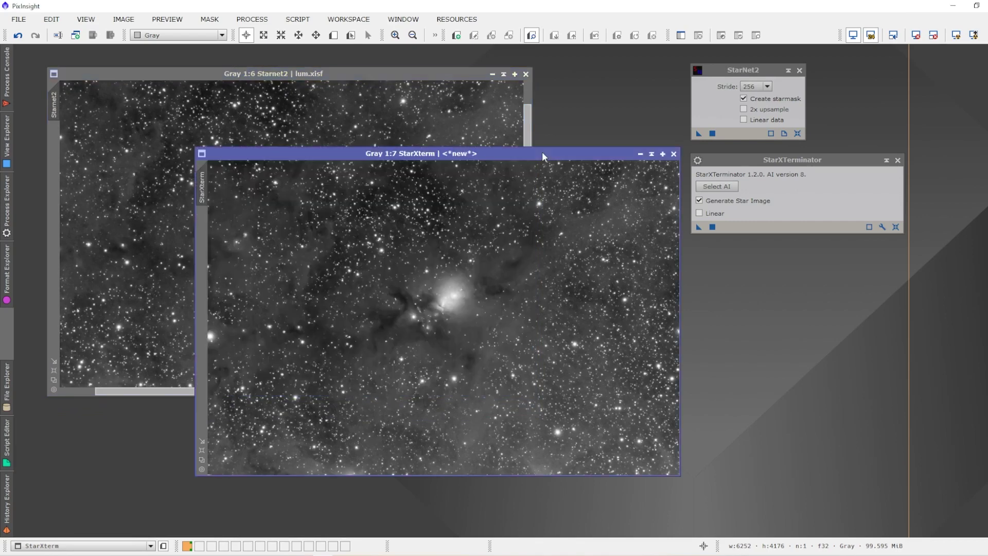
{"action": "left_click", "coordinate": [338, 78]}
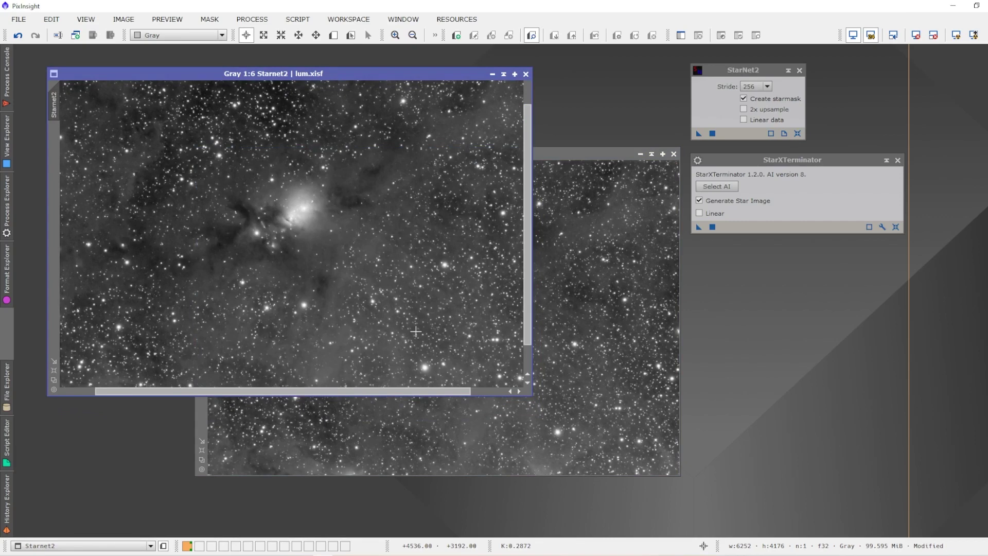
Step: Keep Starnet2 in front of StarXterm and run StarNet2 to strip its stars
{"action": "mouse_move", "coordinate": [54, 105]}
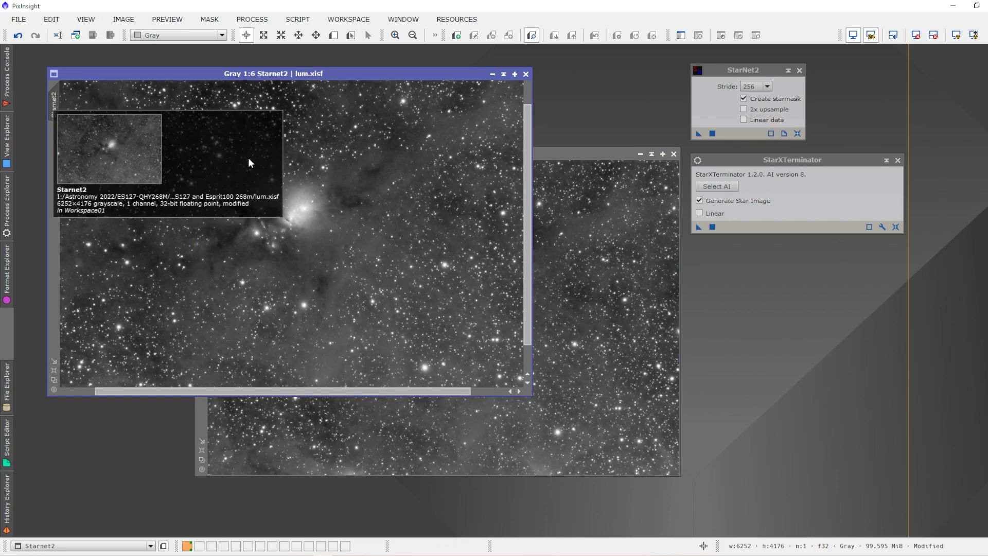
{"action": "left_click", "coordinate": [547, 152]}
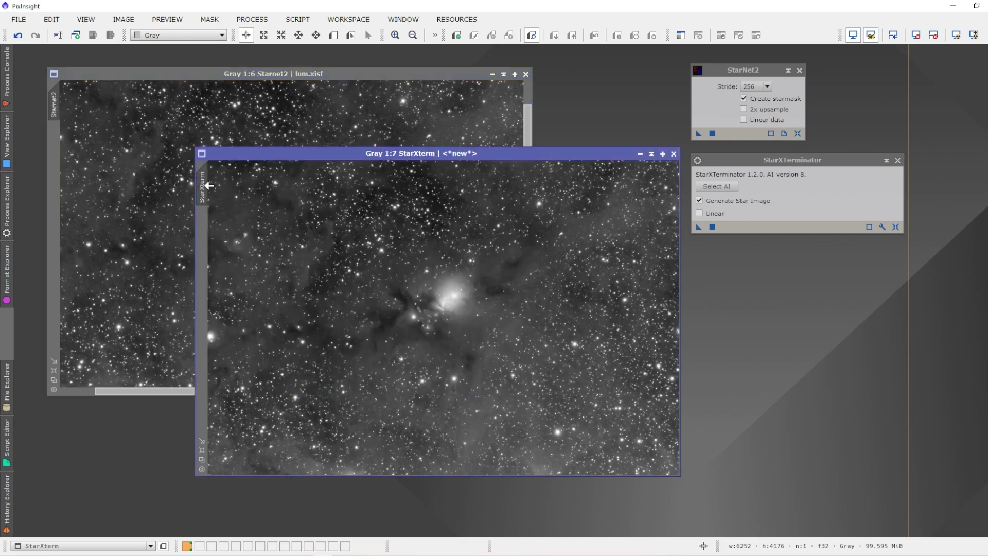
{"action": "left_click", "coordinate": [454, 73]}
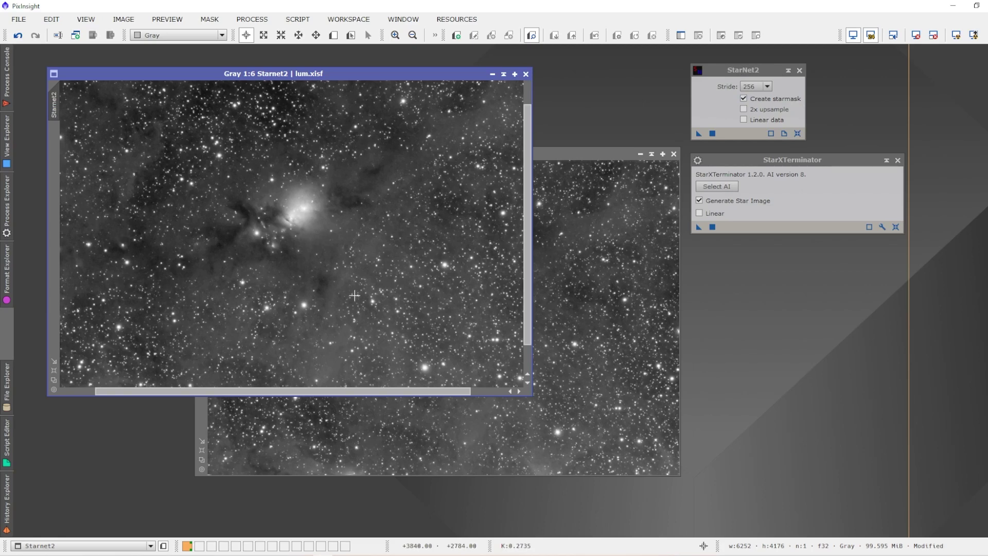
{"action": "left_click", "coordinate": [698, 134]}
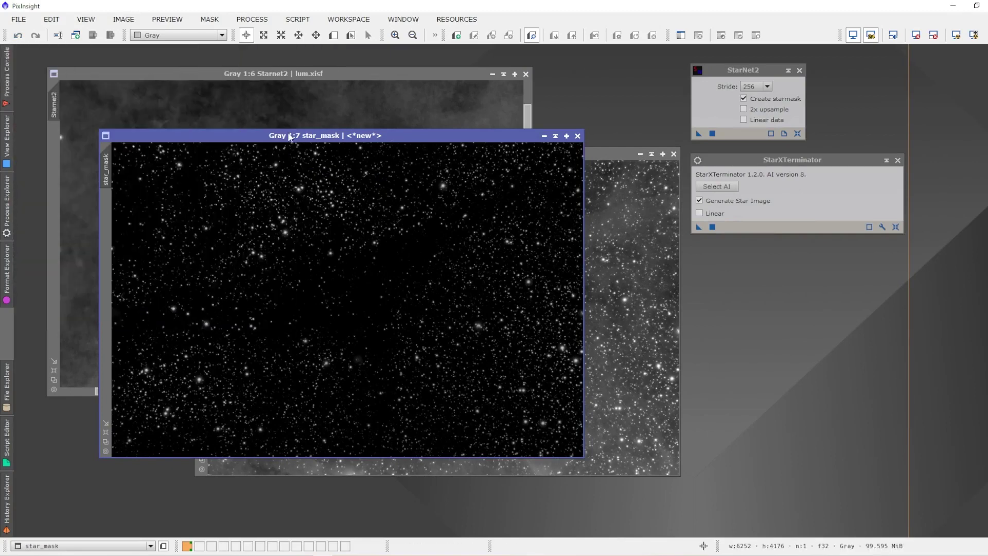
Step: Minimize the new star_mask image and park its icon away from the images
{"action": "left_click_drag", "start_coordinate": [288, 133], "coordinate": [317, 142]}
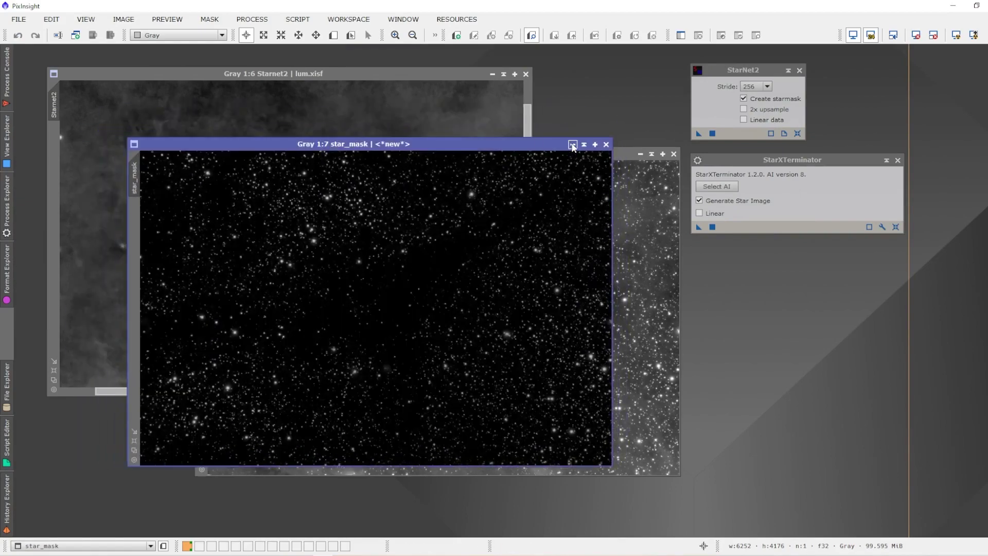
{"action": "left_click", "coordinate": [572, 145]}
{"action": "left_click_drag", "start_coordinate": [406, 308], "coordinate": [615, 67]}
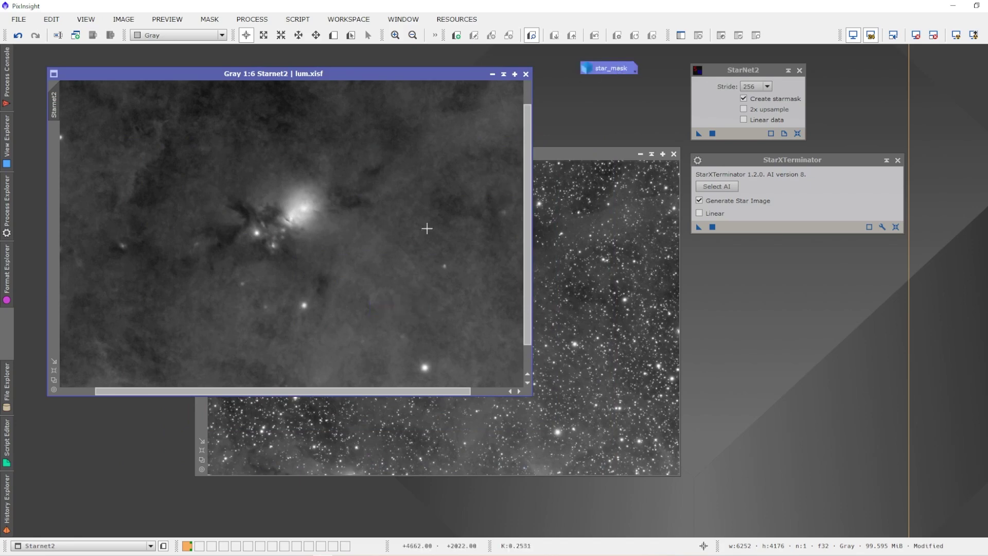
Step: Zoom the starless Starnet2 result to fit its window, then bring StarXterm forward
{"action": "scroll", "coordinate": [355, 252], "scroll_direction": "down", "scroll_amount": 2}
{"action": "scroll", "coordinate": [355, 252], "scroll_direction": "up", "scroll_amount": 2}
{"action": "scroll", "coordinate": [356, 250], "scroll_direction": "down", "scroll_amount": 1}
{"action": "scroll", "coordinate": [355, 249], "scroll_direction": "up", "scroll_amount": 1}
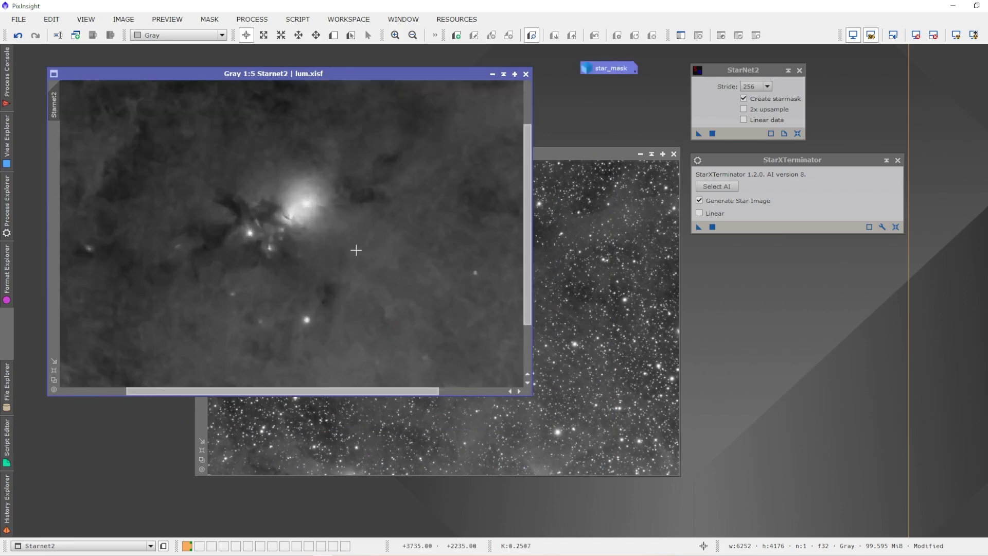
{"action": "scroll", "coordinate": [356, 247], "scroll_direction": "down", "scroll_amount": 1}
{"action": "scroll", "coordinate": [356, 248], "scroll_direction": "down", "scroll_amount": 2}
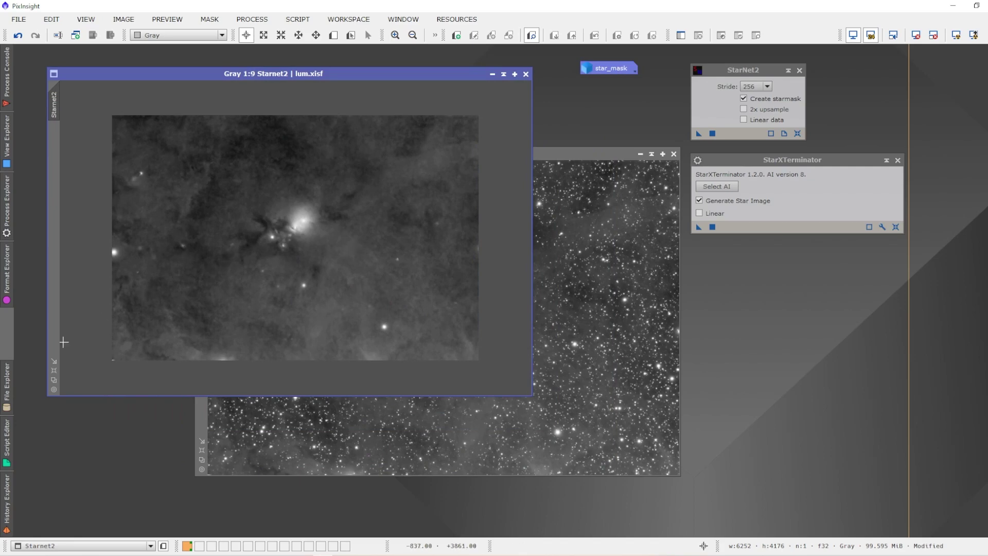
{"action": "left_click", "coordinate": [52, 378]}
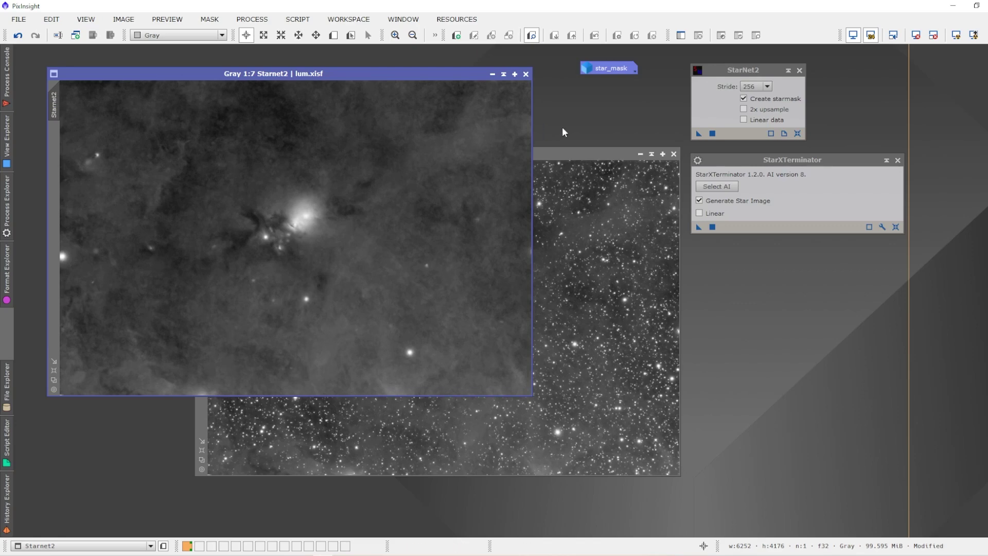
{"action": "left_click", "coordinate": [579, 150]}
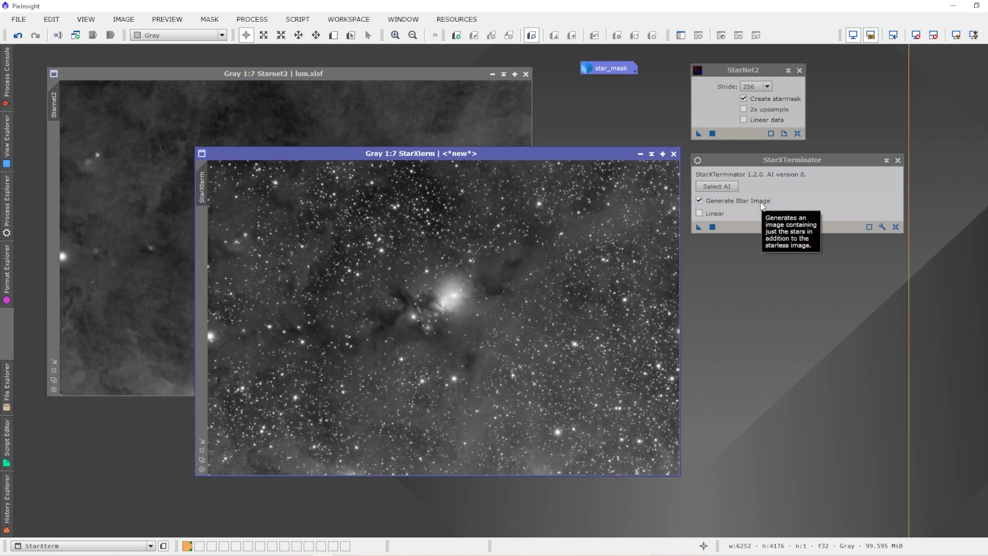
Step: Apply StarXTerminator to StarXterm, park the minimized StarXterm_stars beside star_mask, and close StarXTerminator
{"action": "left_click_drag", "start_coordinate": [699, 227], "coordinate": [469, 301]}
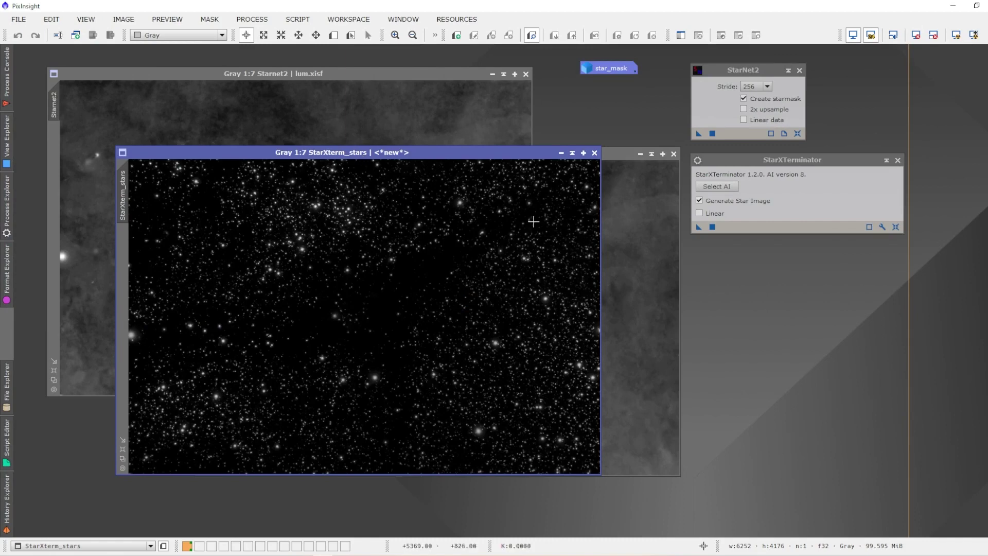
{"action": "left_click", "coordinate": [561, 154]}
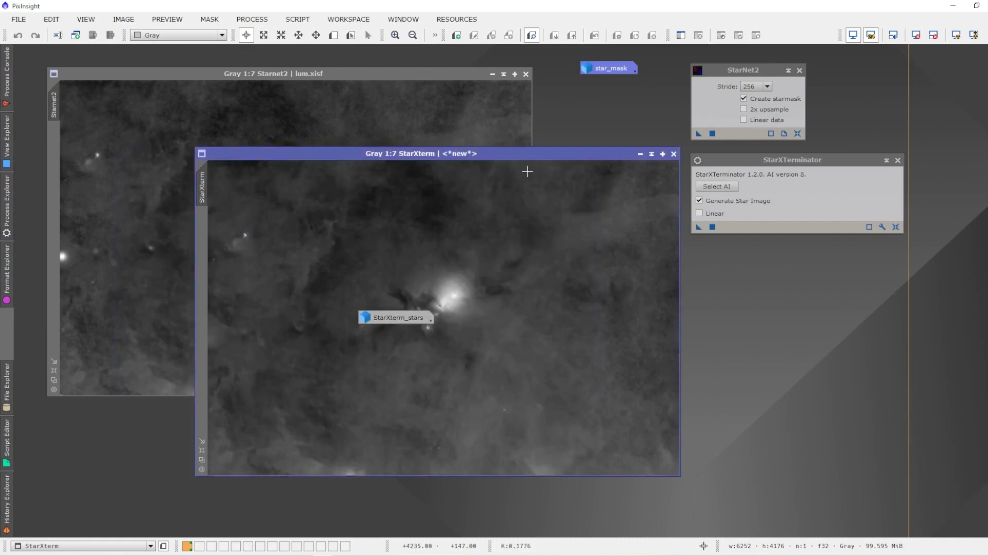
{"action": "left_click_drag", "start_coordinate": [394, 317], "coordinate": [618, 87]}
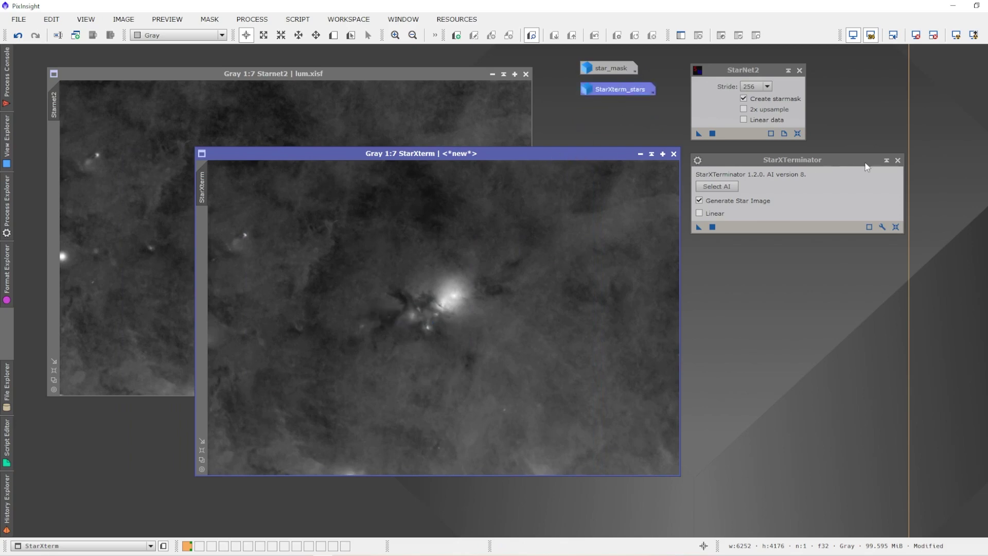
{"action": "left_click", "coordinate": [897, 160]}
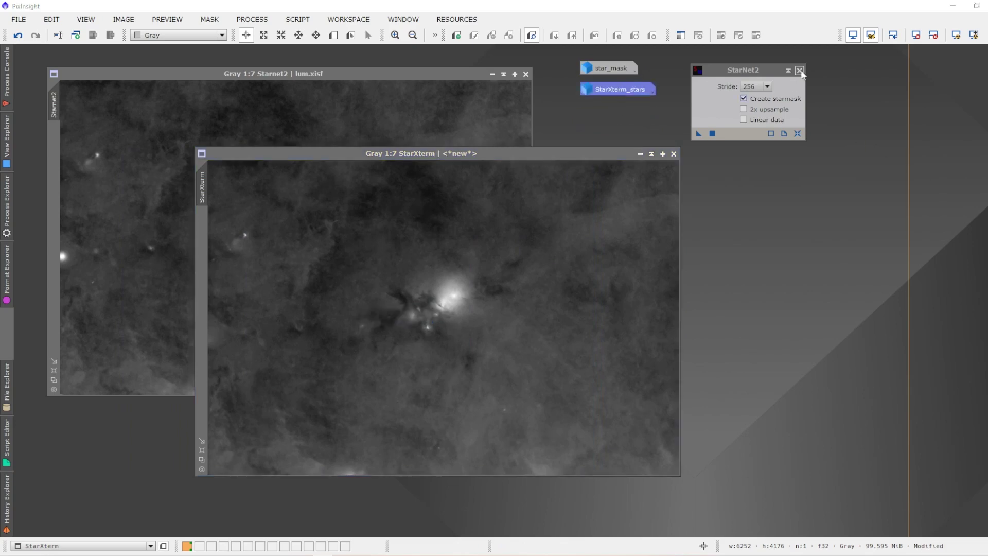
Step: Close StarNet2 and place the StarXterm and Starnet2 results side by side
{"action": "left_click", "coordinate": [800, 71]}
{"action": "left_click_drag", "start_coordinate": [424, 155], "coordinate": [781, 147]}
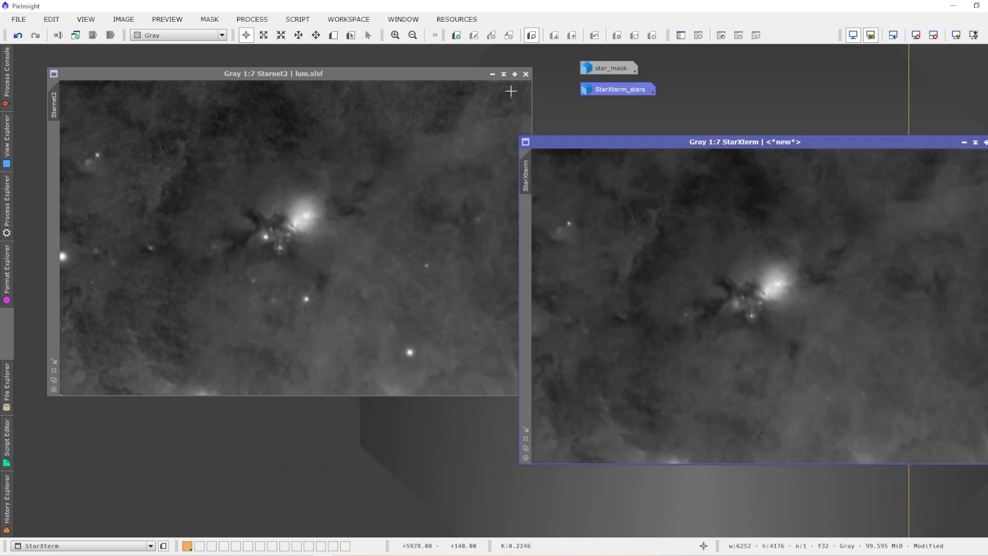
{"action": "left_click_drag", "start_coordinate": [459, 72], "coordinate": [443, 140]}
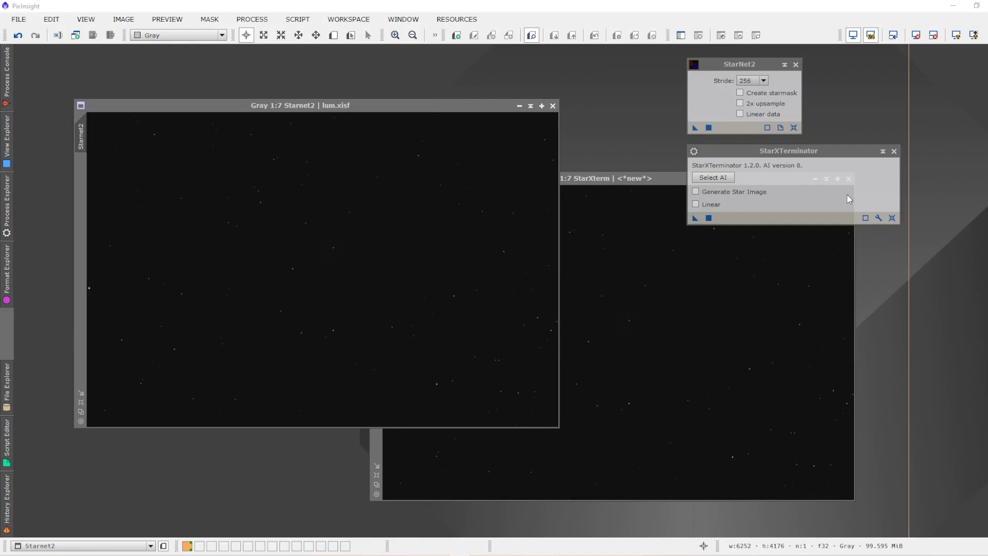
{"action": "left_click", "coordinate": [81, 138]}
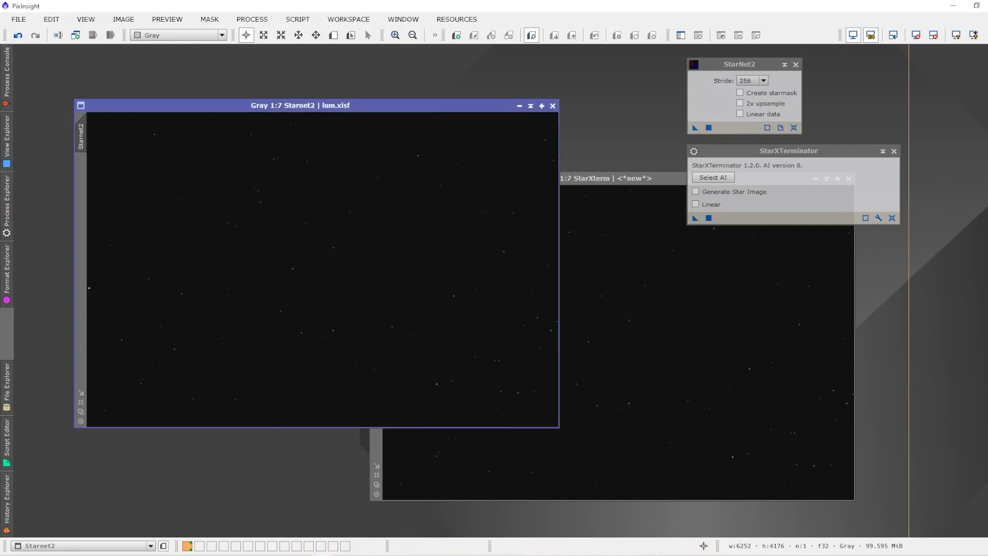
{"action": "left_click", "coordinate": [646, 181]}
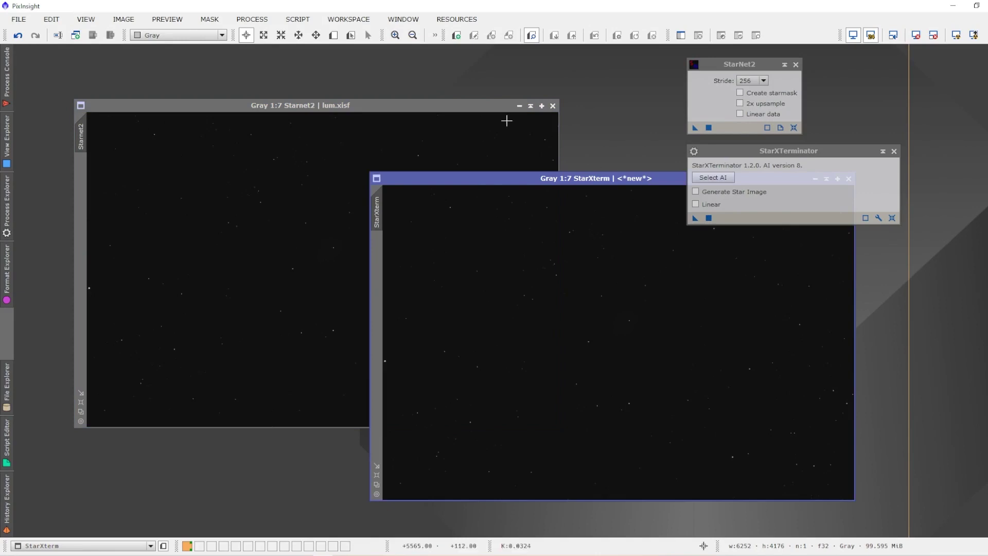
{"action": "left_click", "coordinate": [493, 107]}
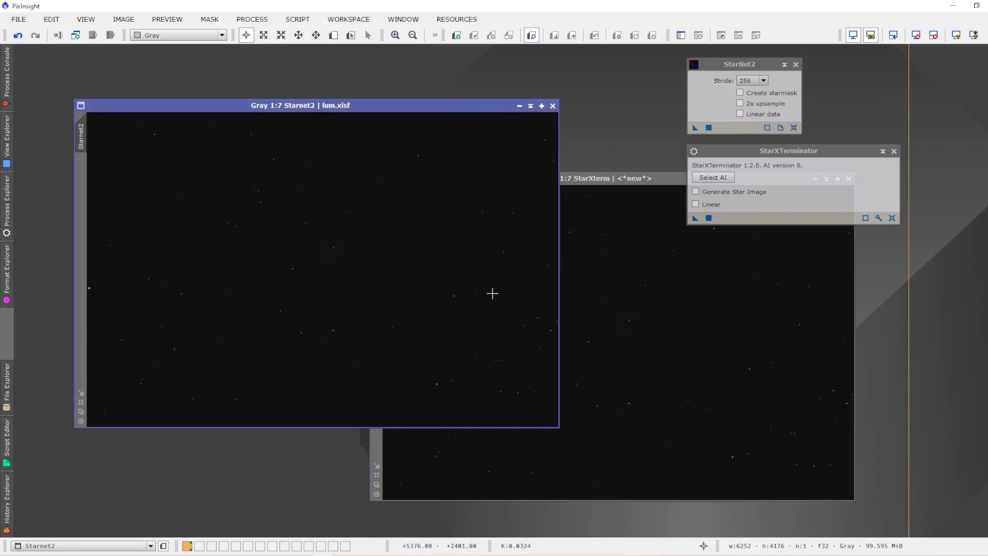
{"action": "left_click", "coordinate": [958, 36]}
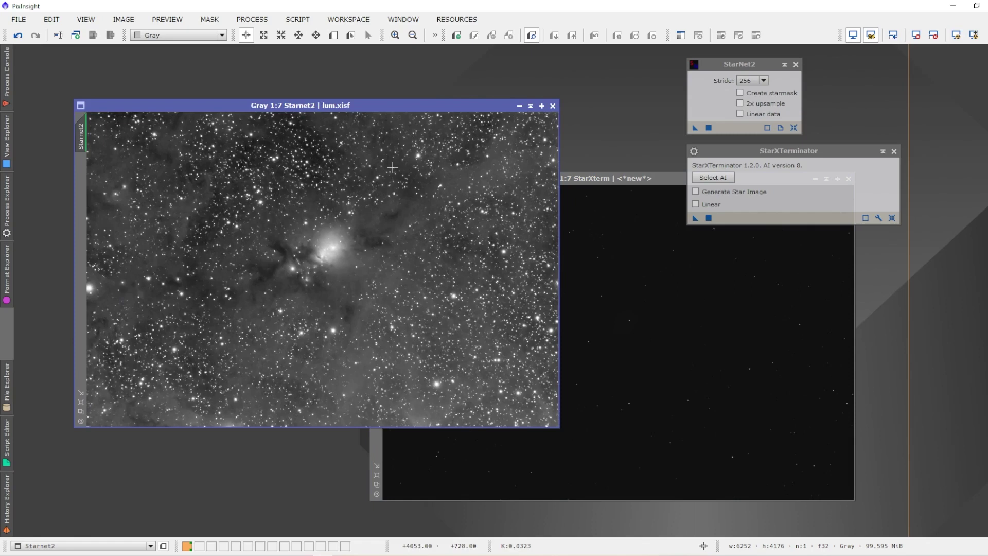
{"action": "left_click", "coordinate": [917, 35]}
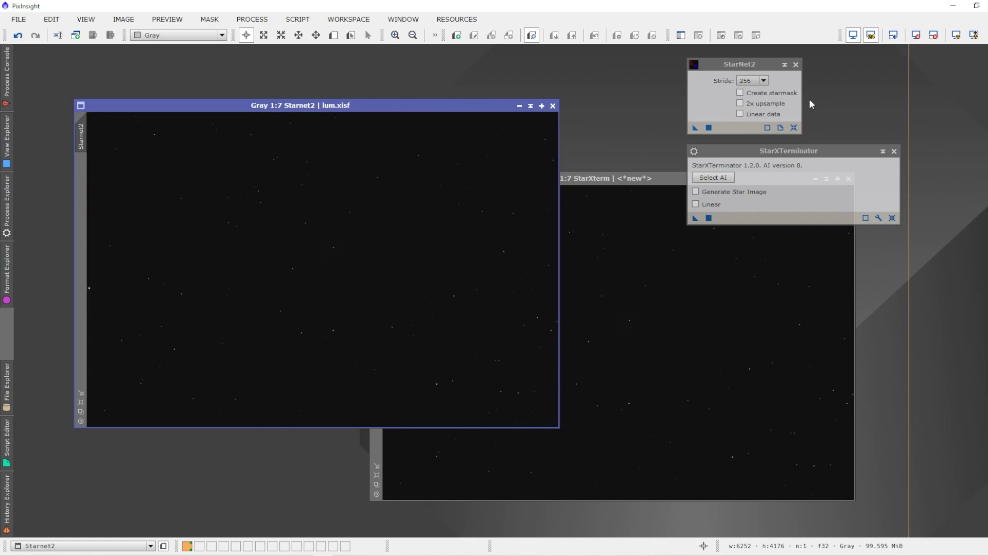
{"action": "left_click", "coordinate": [763, 115]}
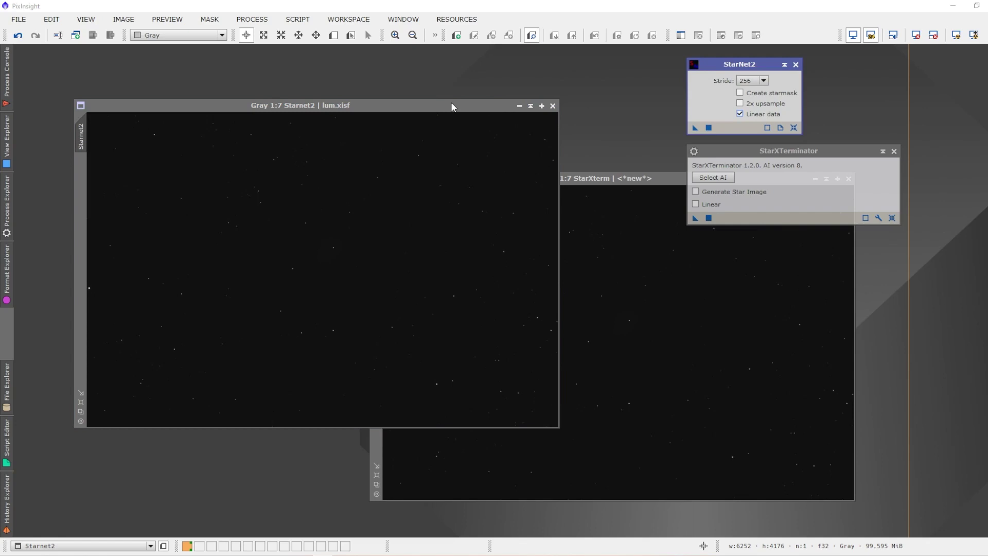
Step: Preview the Starnet2 luminance with STF AutoStretch, reset the stretch, then auto-stretch it again
{"action": "left_click", "coordinate": [953, 40]}
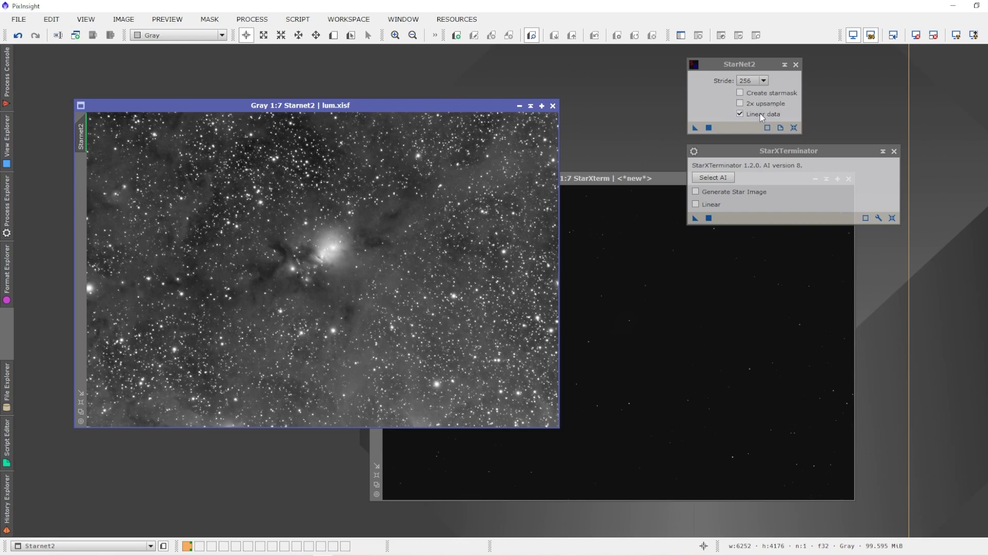
{"action": "mouse_move", "coordinate": [762, 118]}
{"action": "left_click", "coordinate": [916, 35]}
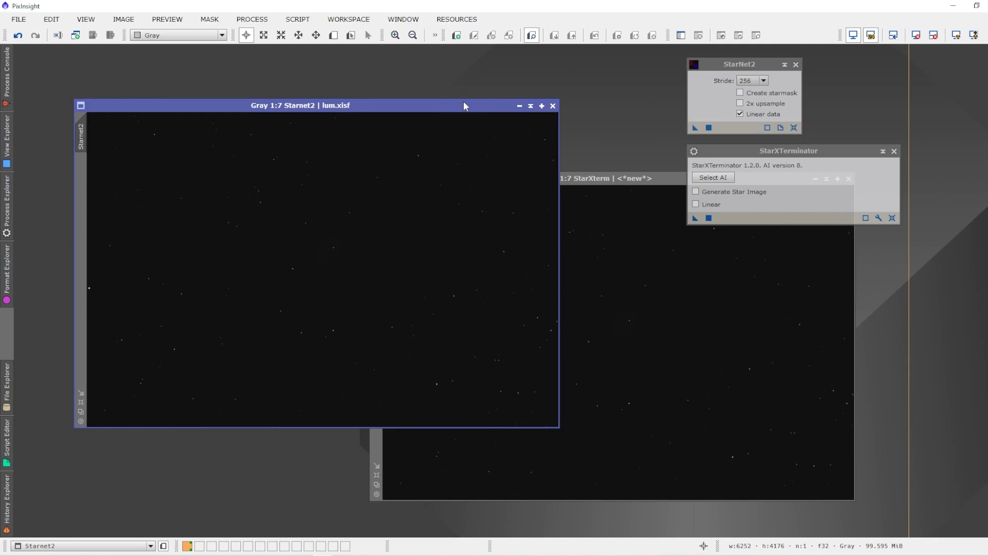
{"action": "left_click", "coordinate": [958, 35]}
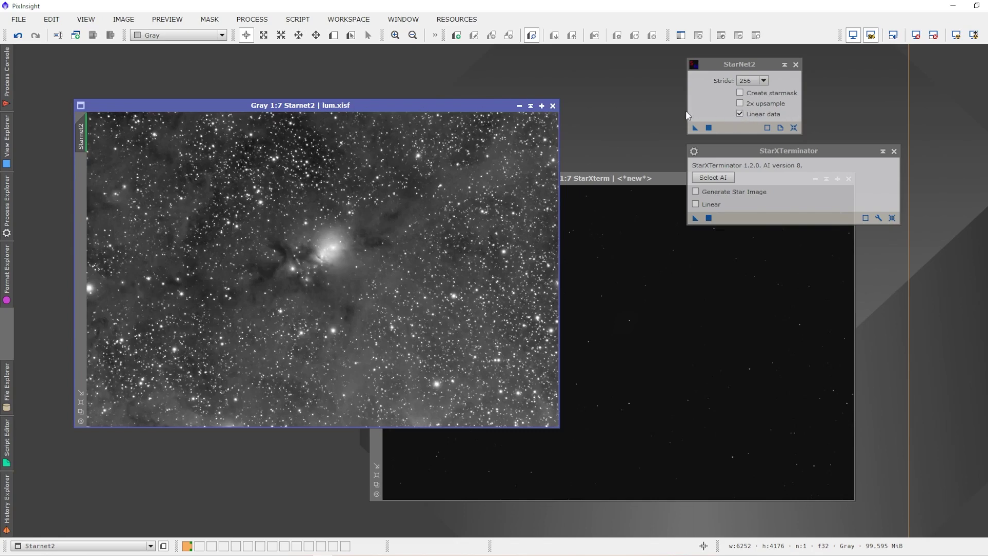
Step: Run StarNet2 on the stretched Starnet2 image, then bring the StarXterm view forward
{"action": "left_click_drag", "start_coordinate": [693, 127], "coordinate": [451, 269]}
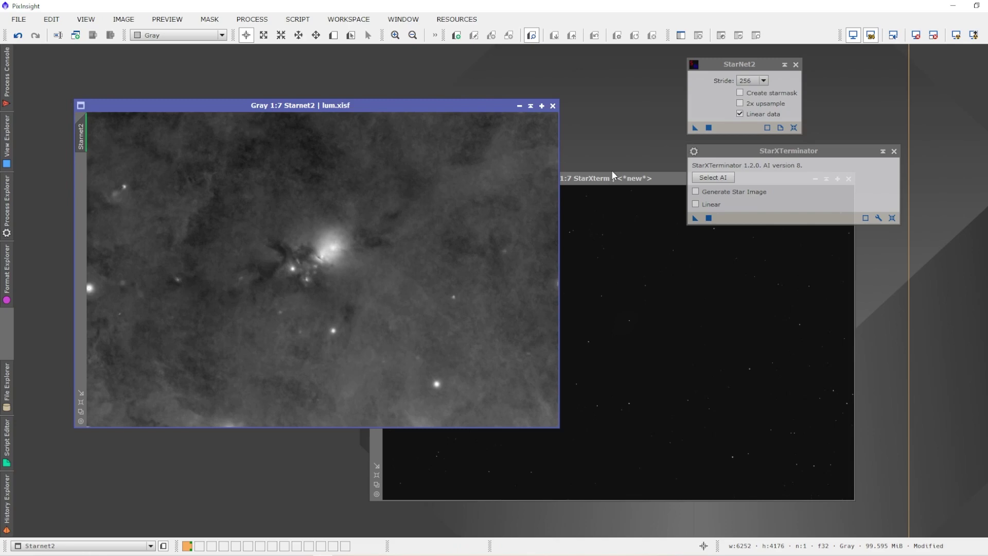
{"action": "left_click", "coordinate": [607, 182]}
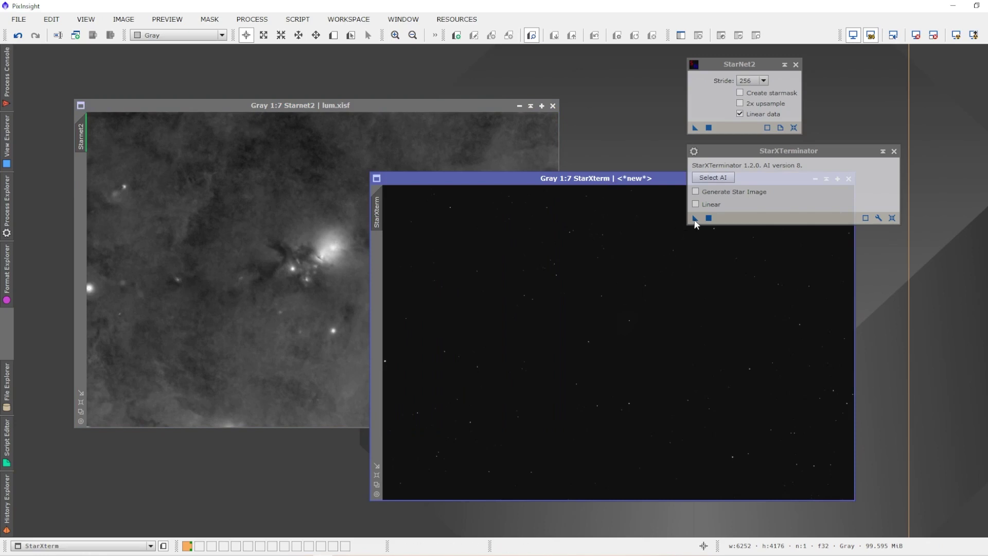
Step: Turn on StarXTerminator's Linear option, keeping the StarXterm luminance in front
{"action": "left_click", "coordinate": [696, 204]}
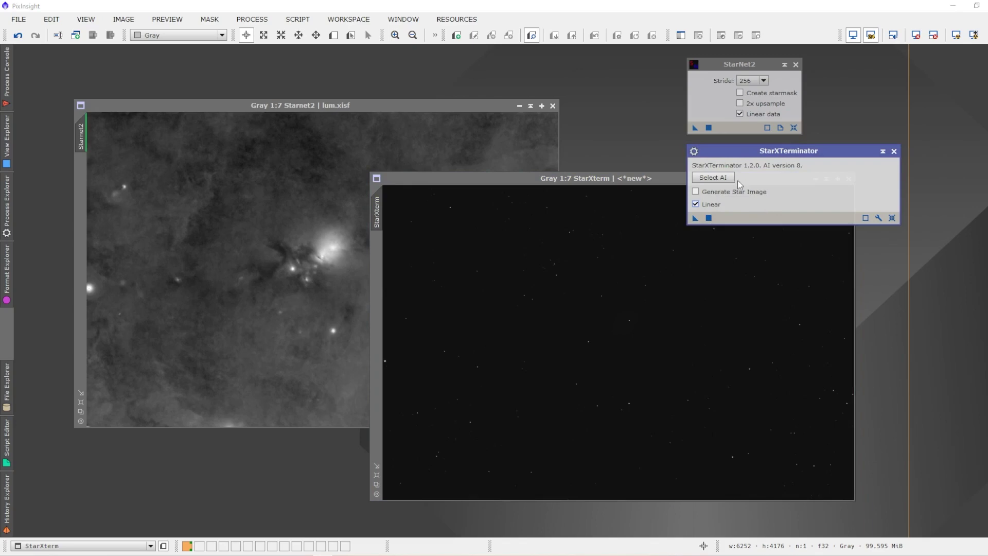
{"action": "left_click", "coordinate": [458, 106]}
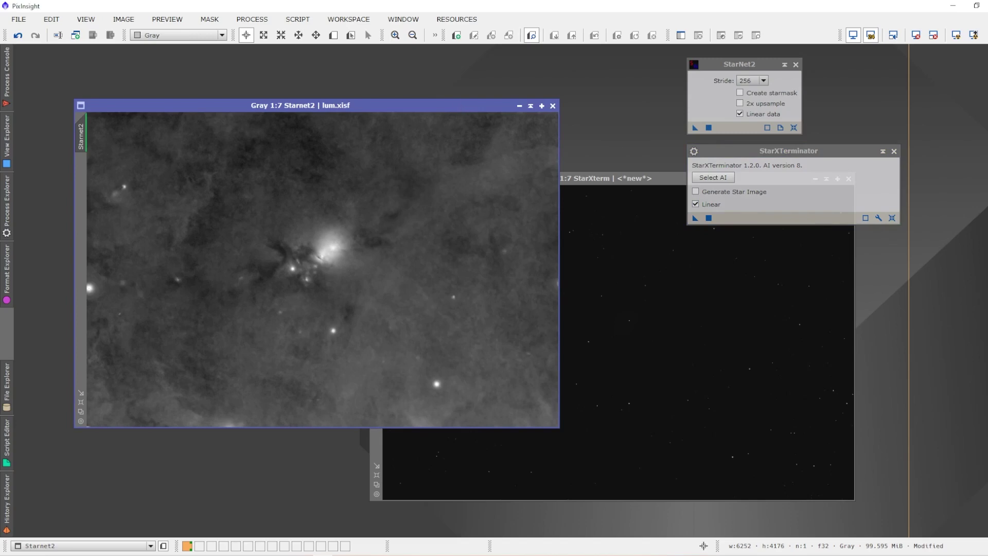
{"action": "left_click", "coordinate": [662, 179]}
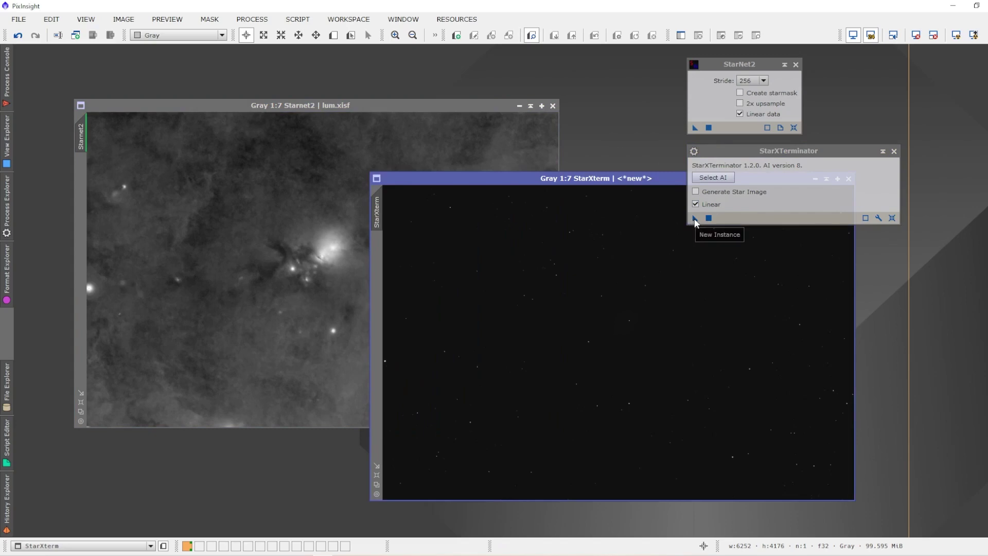
Step: Strip the stars from StarXterm with StarXTerminator and auto-stretch the starless result
{"action": "left_click_drag", "start_coordinate": [695, 219], "coordinate": [513, 315]}
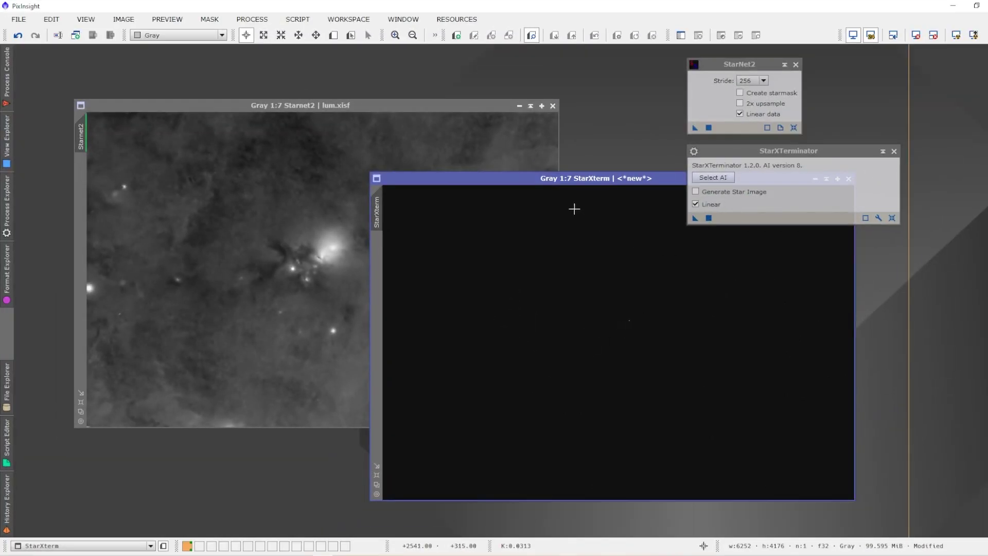
{"action": "left_click", "coordinate": [956, 35]}
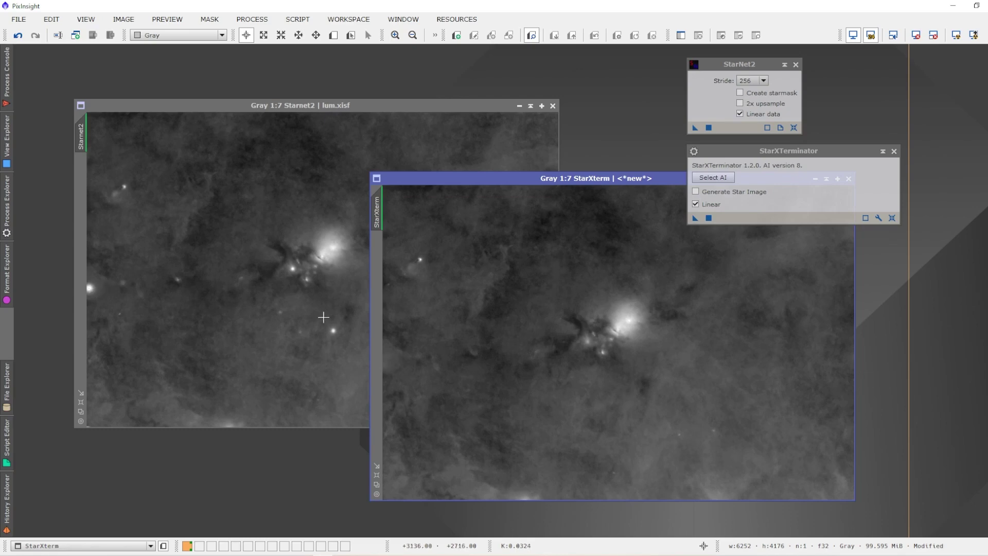
{"action": "left_click", "coordinate": [352, 111]}
Step: Close StarXTerminator and StarNet2, then line up the Starnet2 and StarXterm results side by side
{"action": "left_click_drag", "start_coordinate": [352, 112], "coordinate": [291, 113]}
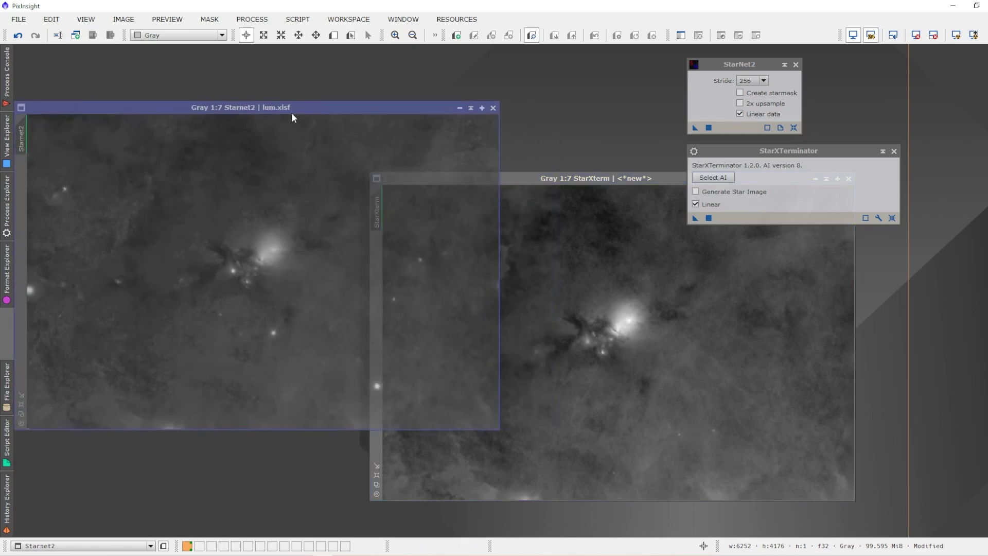
{"action": "left_click", "coordinate": [894, 151]}
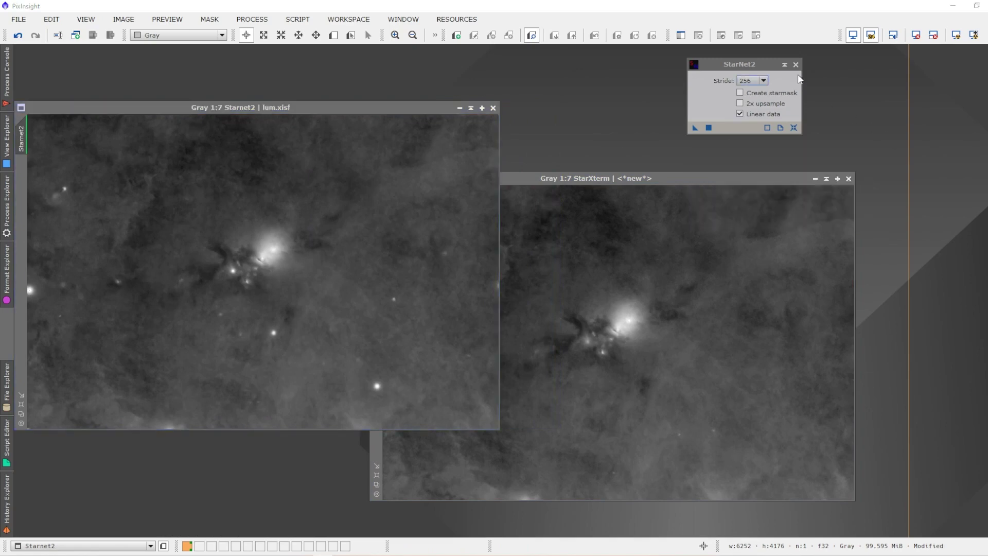
{"action": "left_click", "coordinate": [796, 65]}
{"action": "left_click_drag", "start_coordinate": [666, 178], "coordinate": [811, 107]}
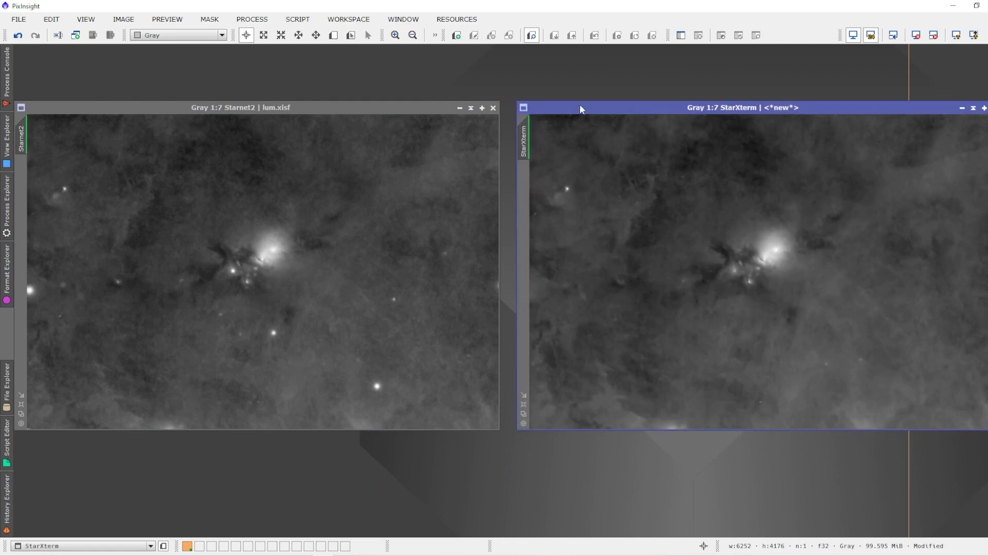
{"action": "left_click_drag", "start_coordinate": [407, 106], "coordinate": [417, 106]}
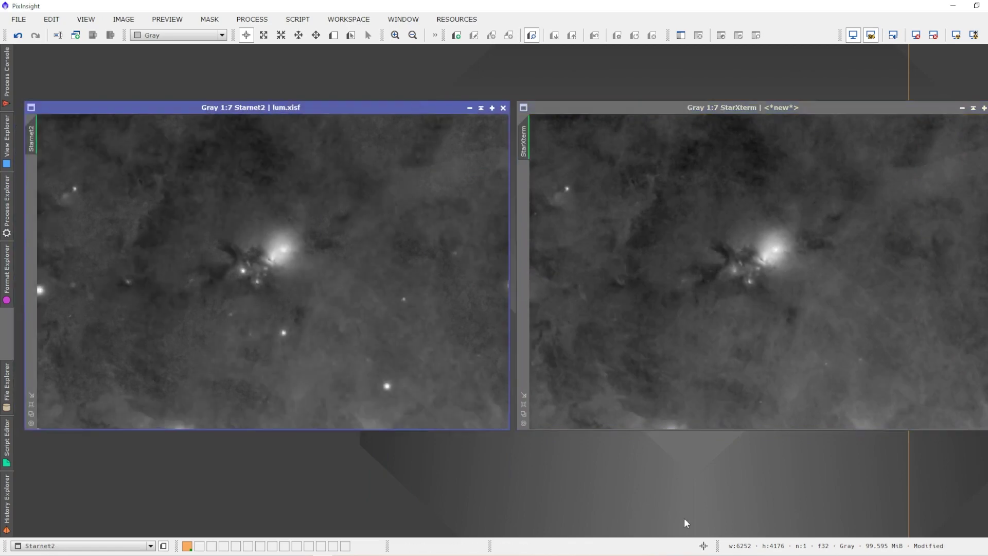